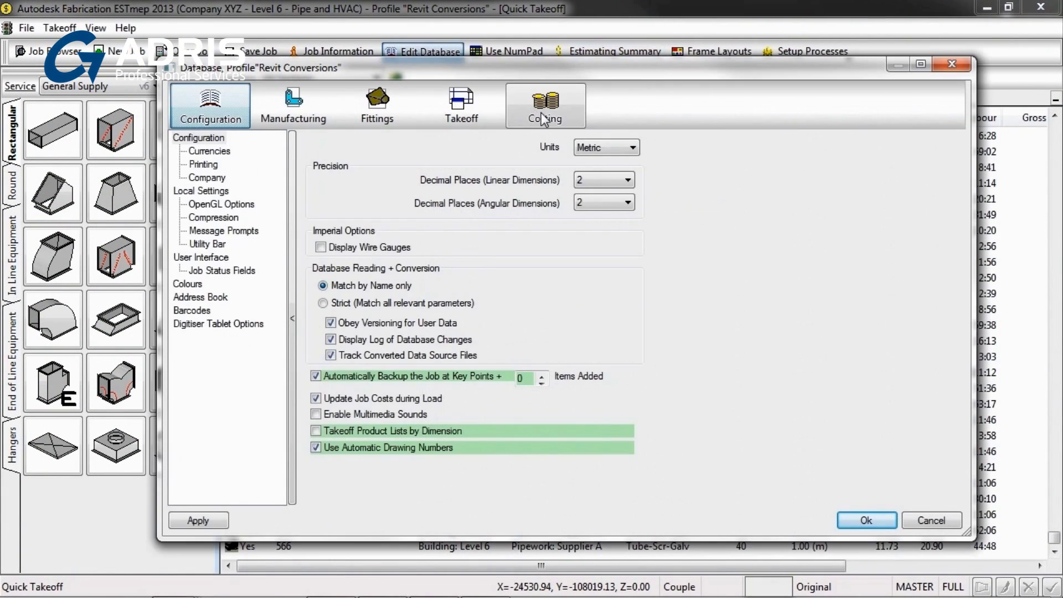
# Step: Confirm the costing overhead percentages to refresh costs, then export the window-selected Revit pipework to RIF
pyautogui.click(544, 119)
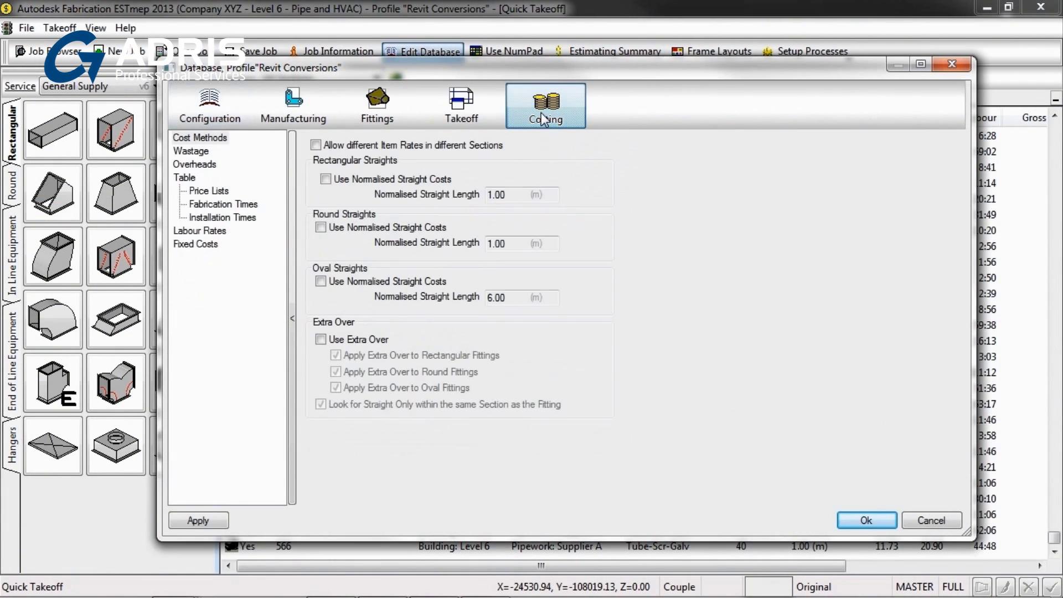
pyautogui.click(194, 152)
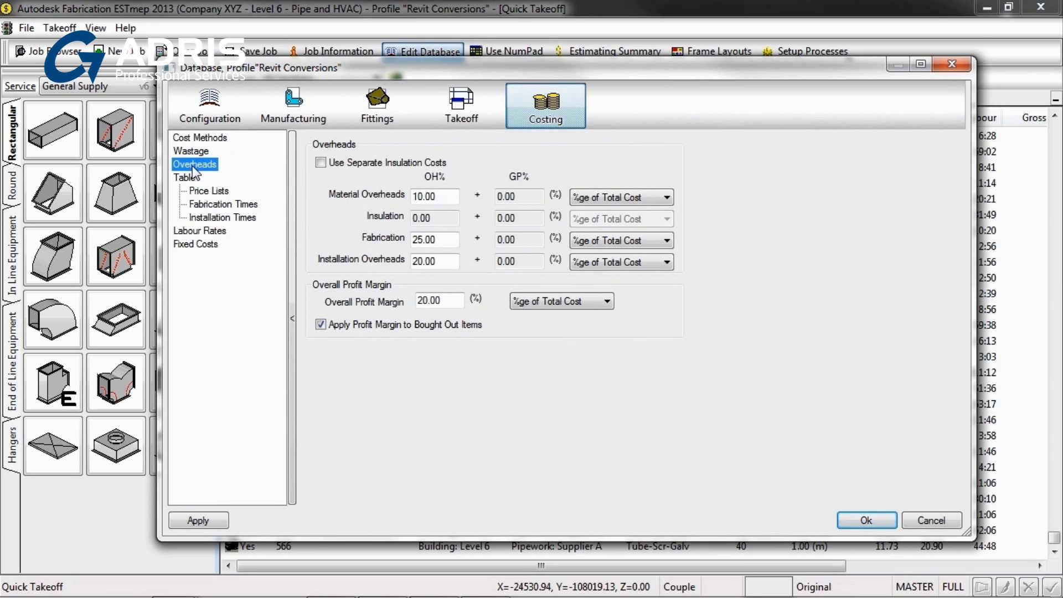
pyautogui.click(878, 521)
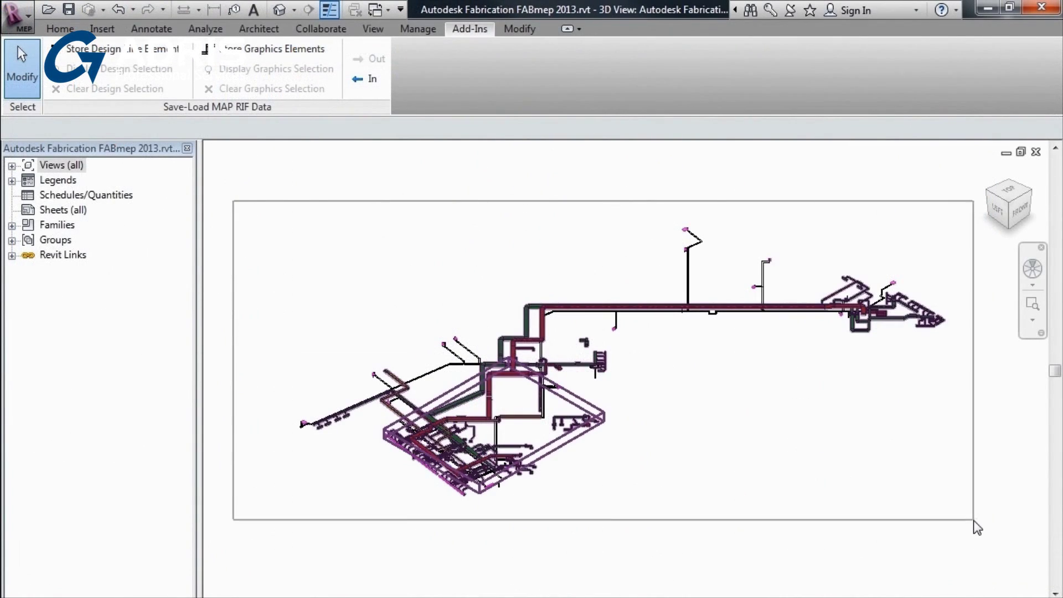
pyautogui.moveTo(233, 201); pyautogui.dragTo(974, 522)
pyautogui.click(372, 59)
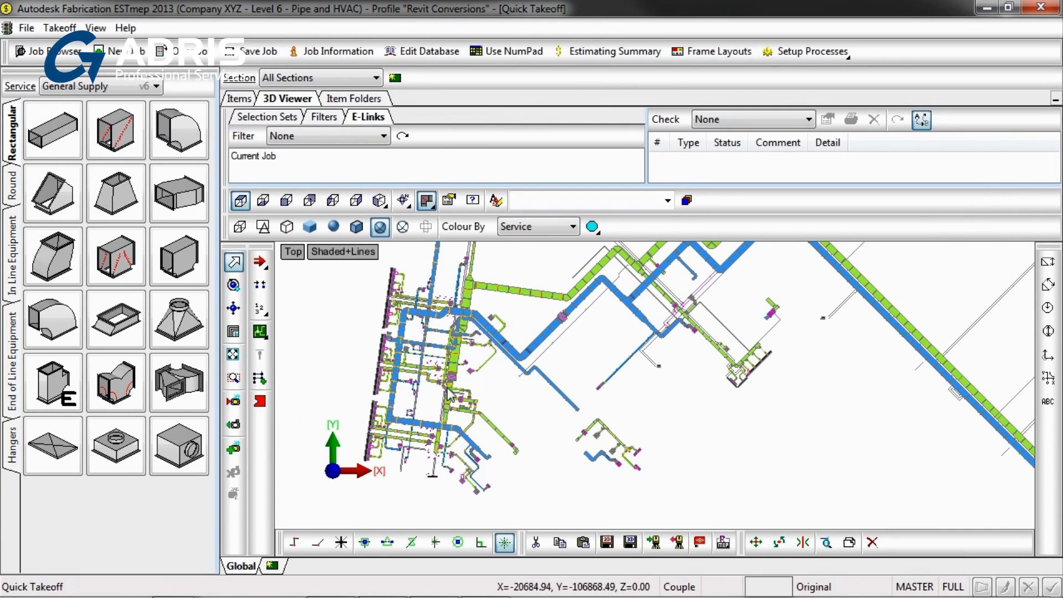
# Step: Inspect the imported Level 6 ductwork in 3D, then bring up the estimating summary totalling 148,190.95
pyautogui.moveTo(449, 394); pyautogui.dragTo(558, 380)
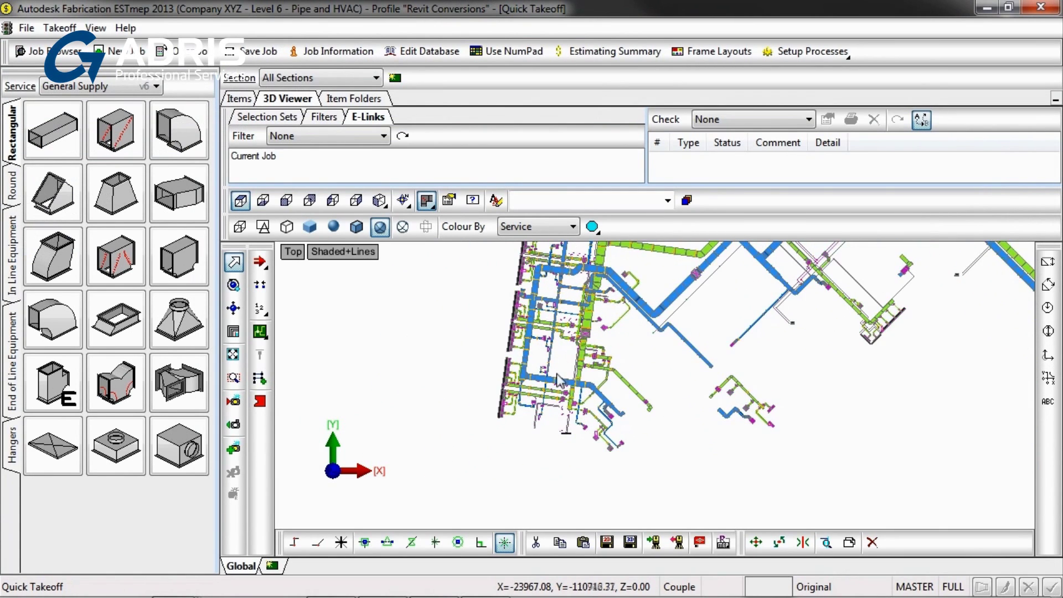
pyautogui.scroll(2, 558, 380)
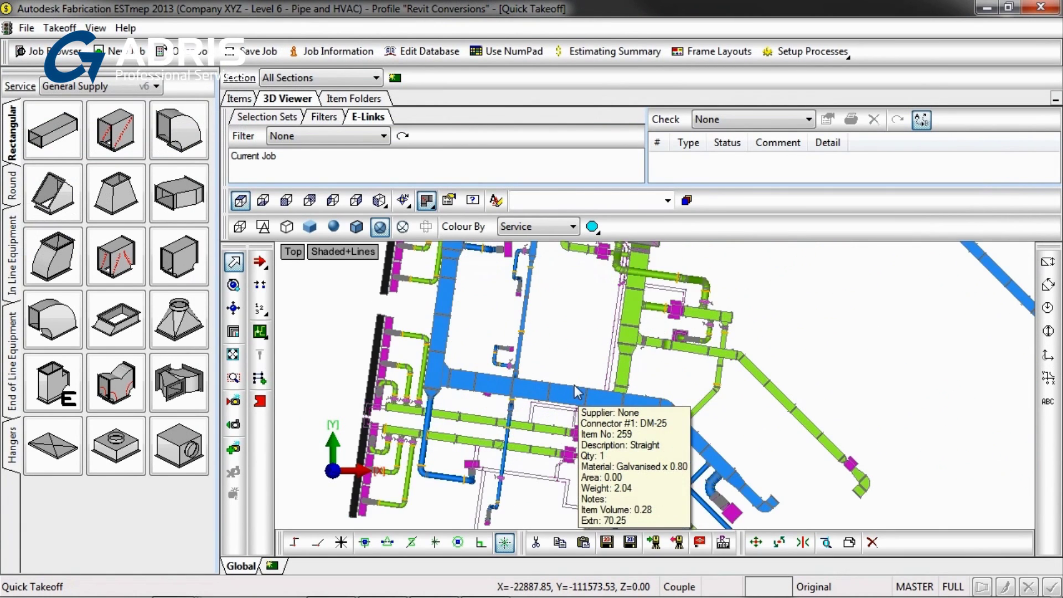
pyautogui.scroll(2, 565, 386)
pyautogui.moveTo(682, 332)
pyautogui.mouseDown()
pyautogui.moveTo(646, 318)
pyautogui.moveTo(586, 333)
pyautogui.mouseUp()
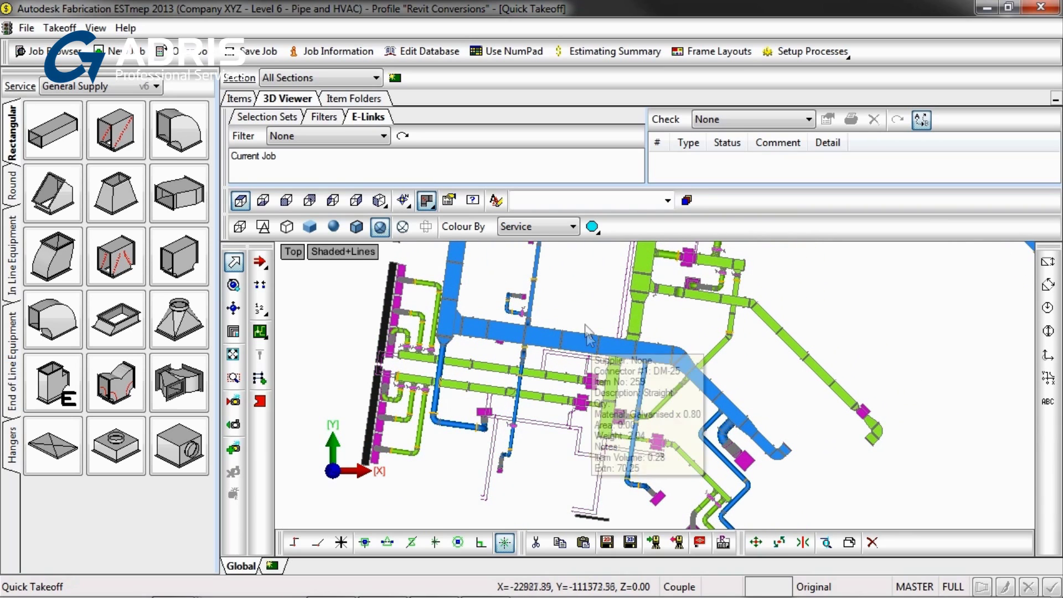
pyautogui.click(610, 53)
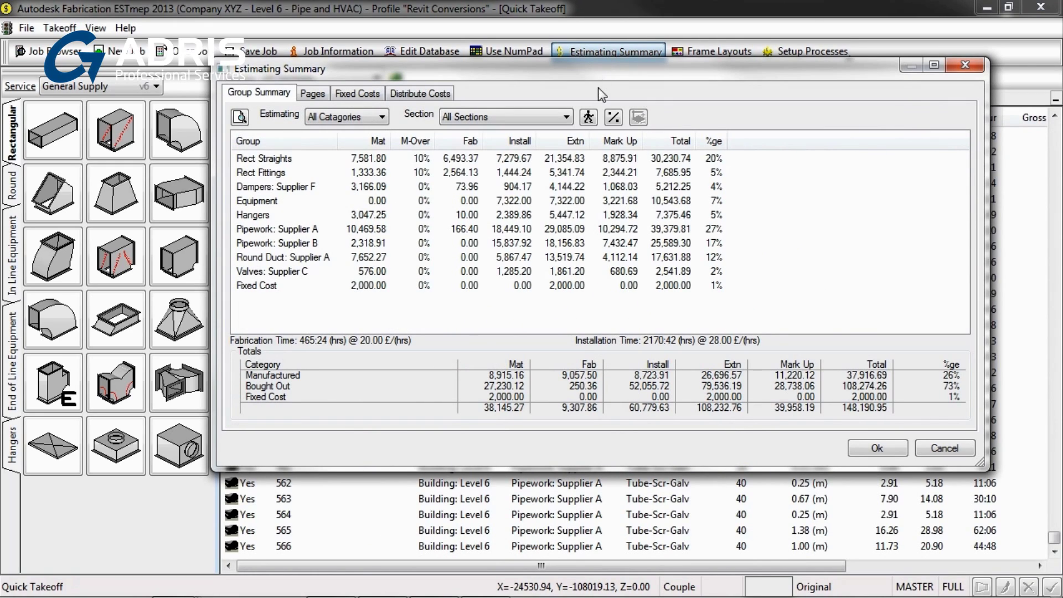
# Step: Review the costing wastage and overhead percentages, then accept them to refresh item costs
pyautogui.click(589, 117)
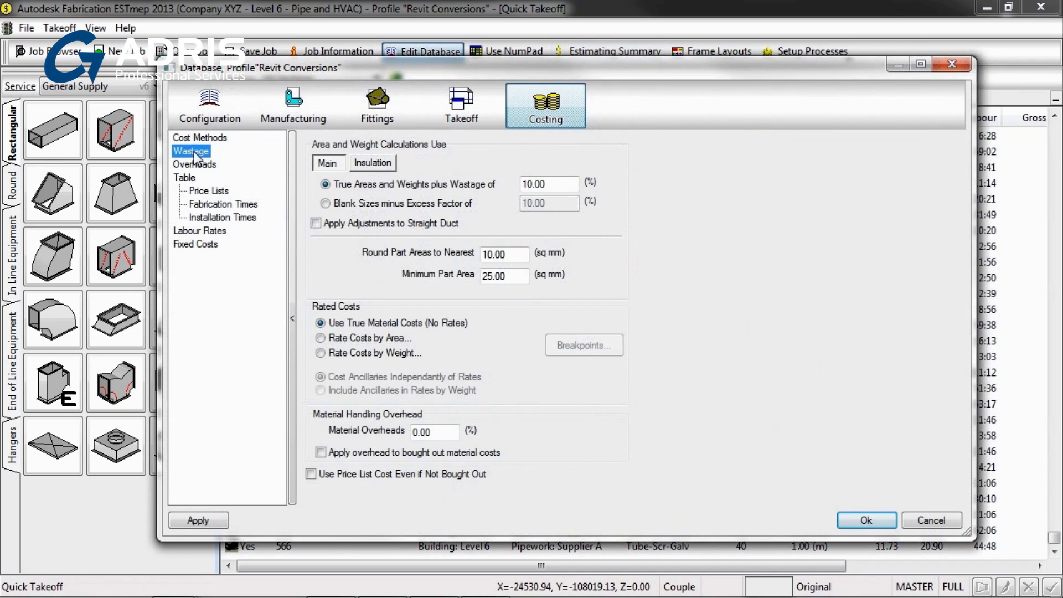
pyautogui.click(193, 166)
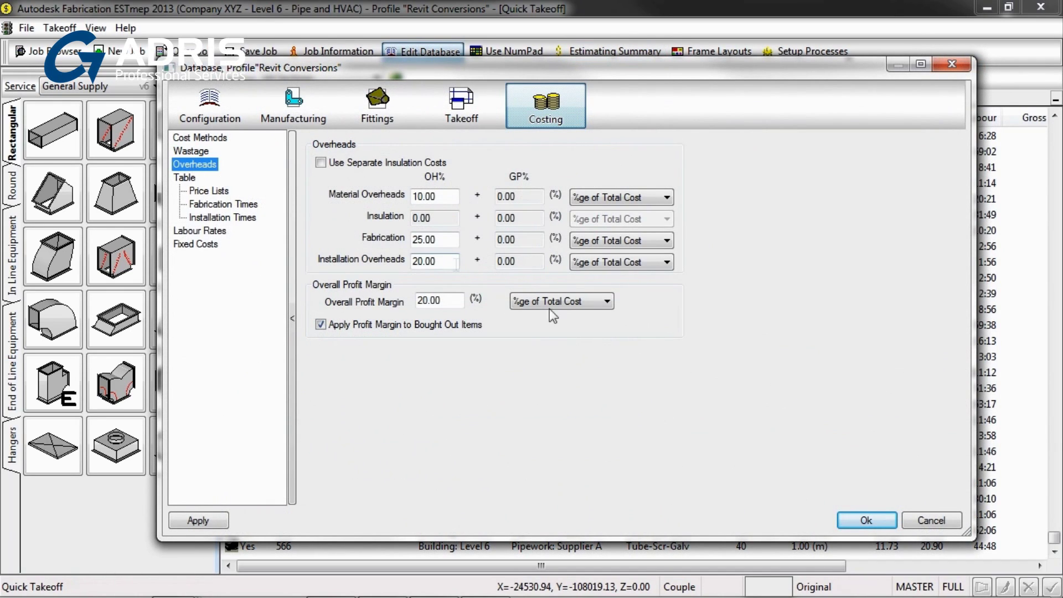
pyautogui.click(878, 521)
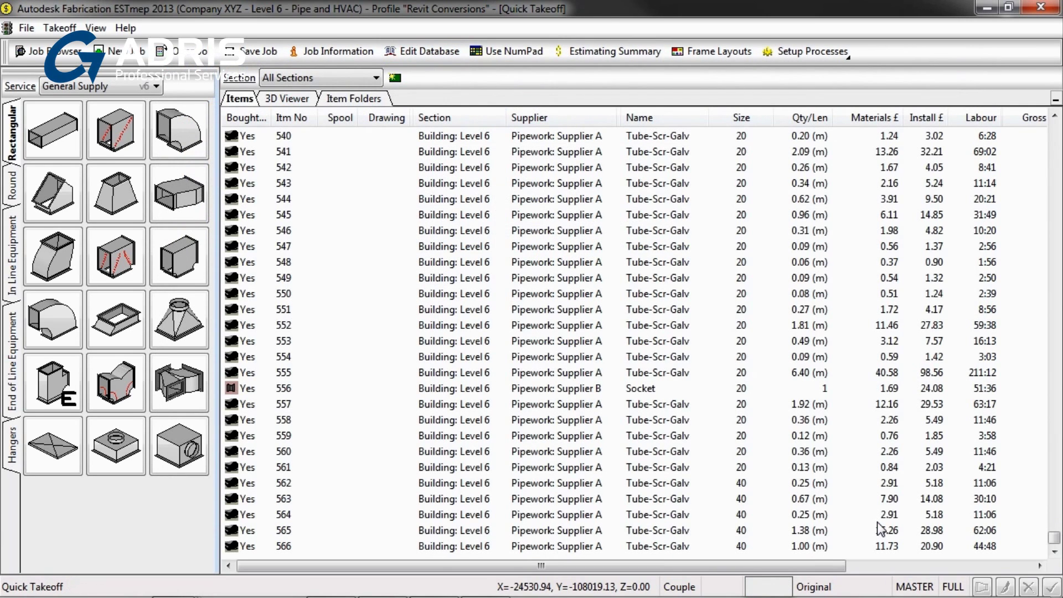
# Step: Set skilled labour rates to 22.00 for fabrication and 30.00 for installation
pyautogui.click(608, 50)
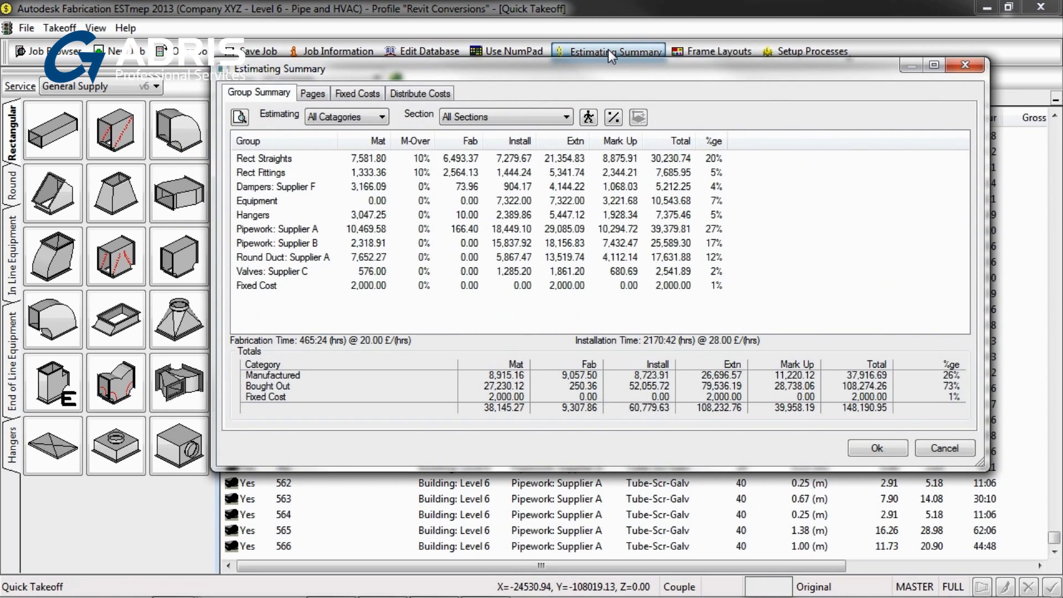
pyautogui.click(589, 118)
pyautogui.write('22')
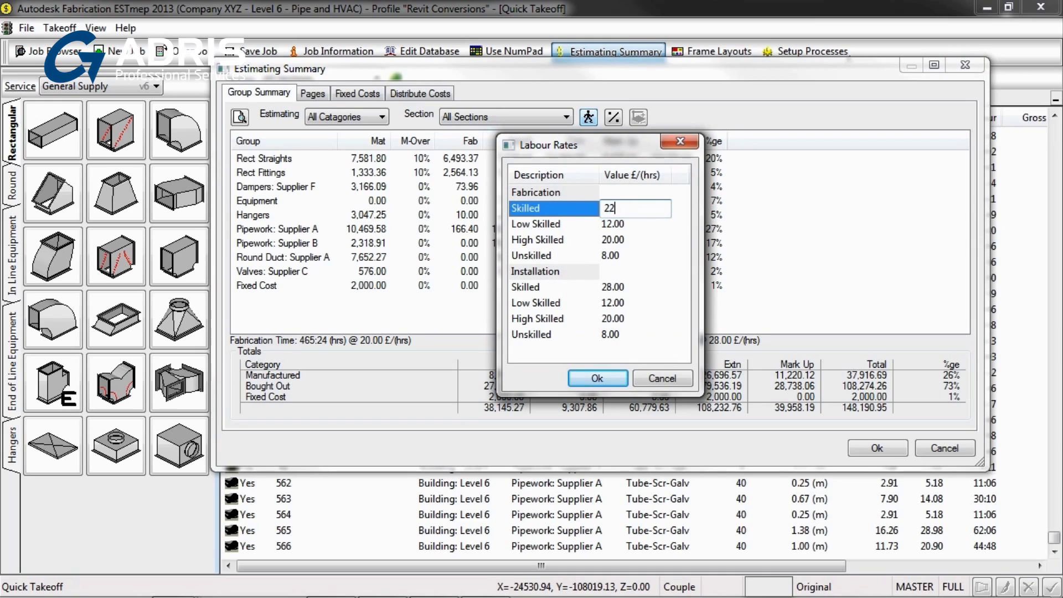
pyautogui.click(624, 288)
pyautogui.write('30')
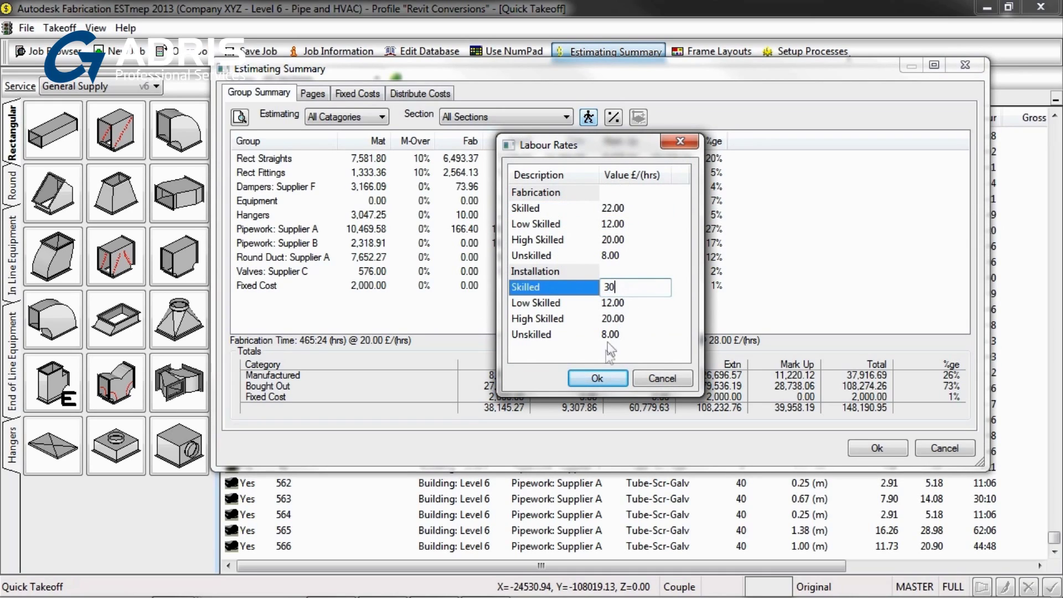
pyautogui.click(605, 380)
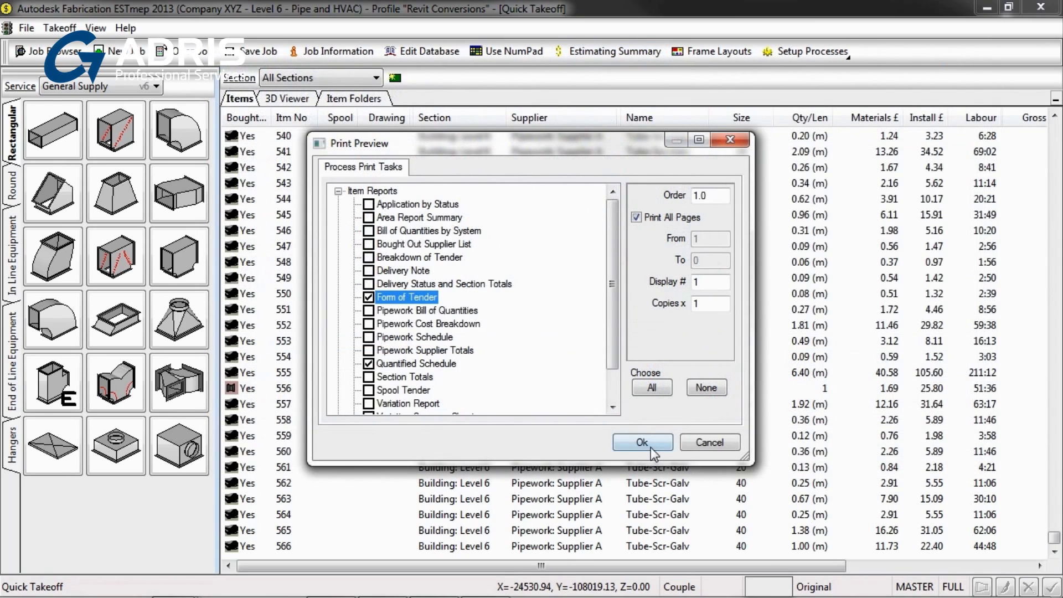
# Step: Preview the Form of Tender report and zoom into its tender table
pyautogui.click(642, 442)
pyautogui.click(514, 110)
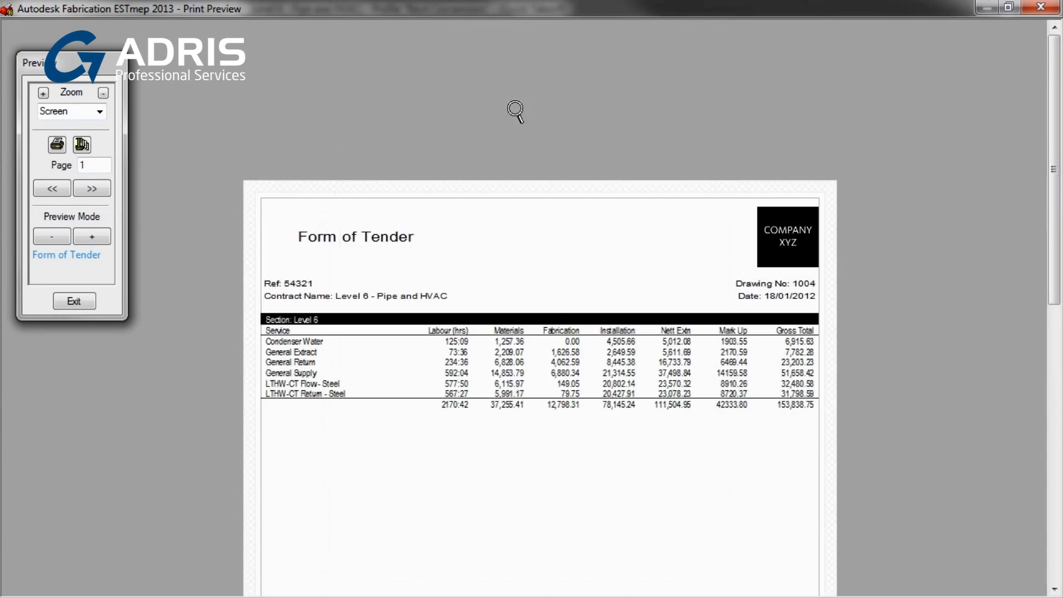
pyautogui.click(530, 335)
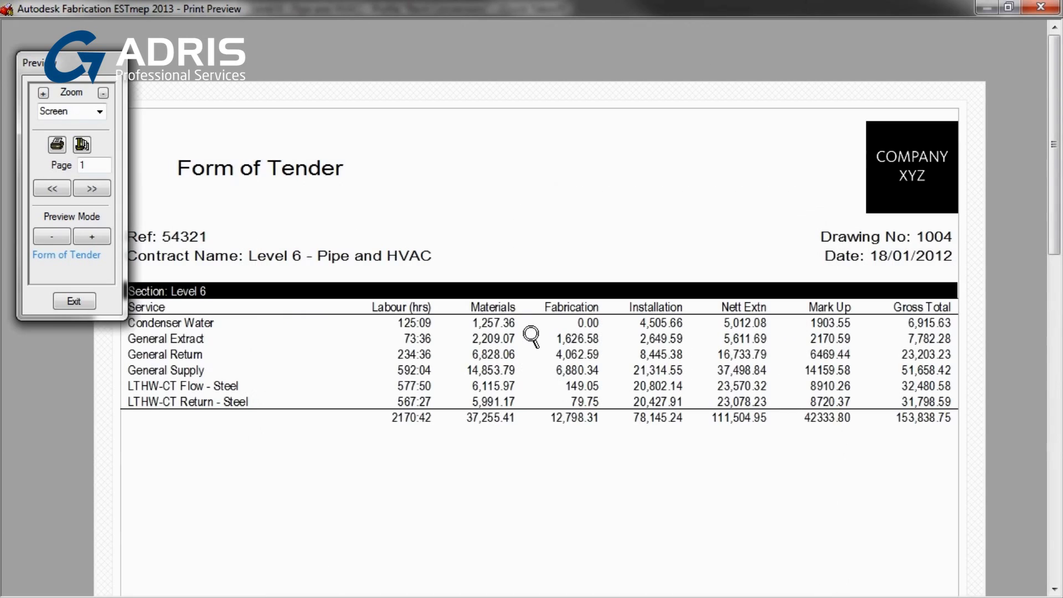
# Step: Zoom into the Quantified Schedule preview and page forward through its pages
pyautogui.click(92, 237)
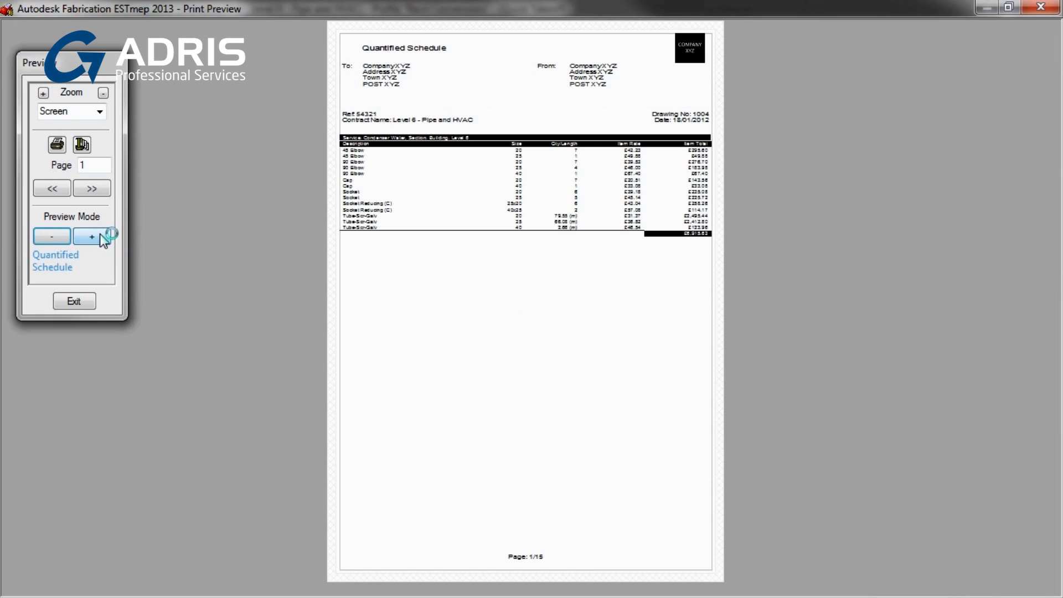
pyautogui.click(516, 142)
pyautogui.click(501, 309)
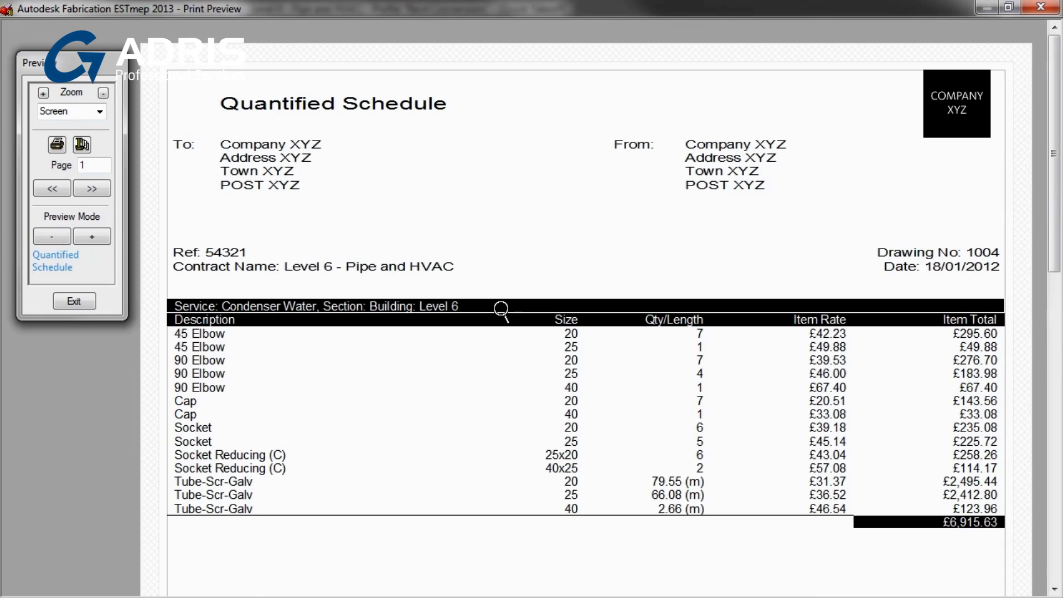
pyautogui.click(92, 188)
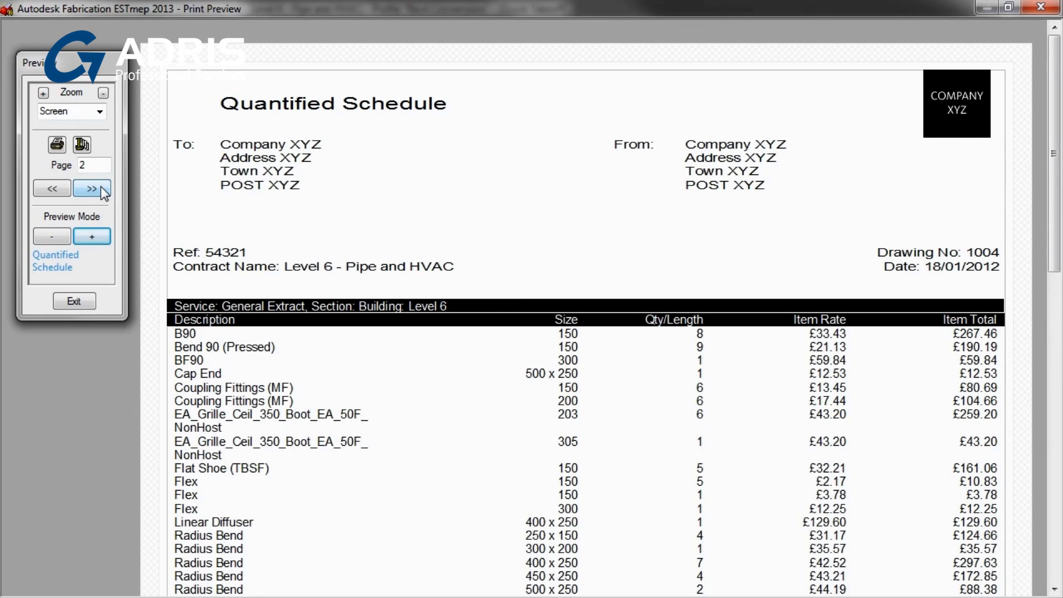
pyautogui.click(100, 186)
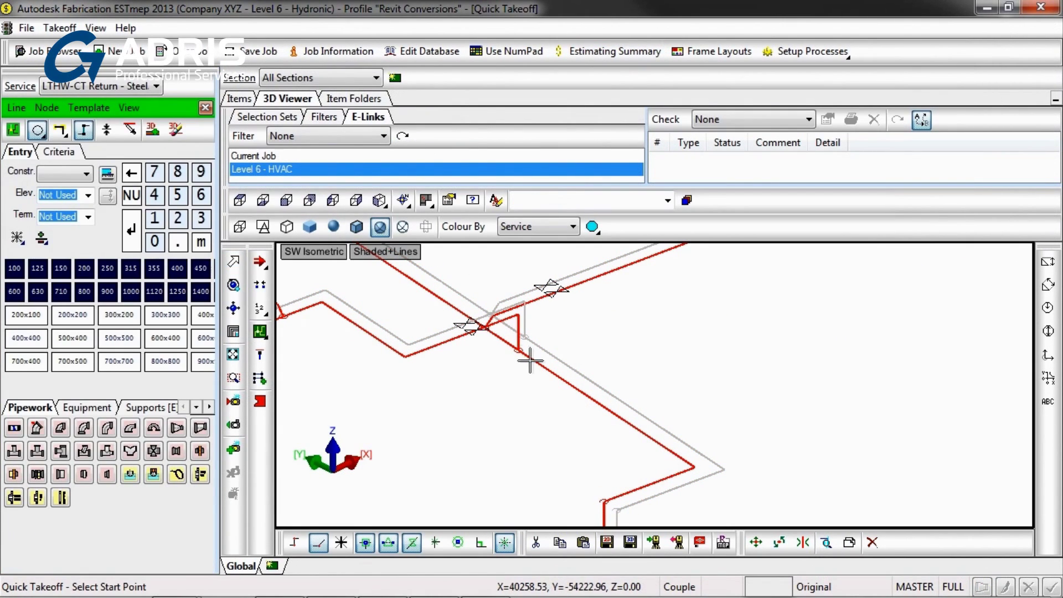
# Step: Start a Resize size mapping targeting the LTHW-CT Return - Copper service
pyautogui.click(129, 107)
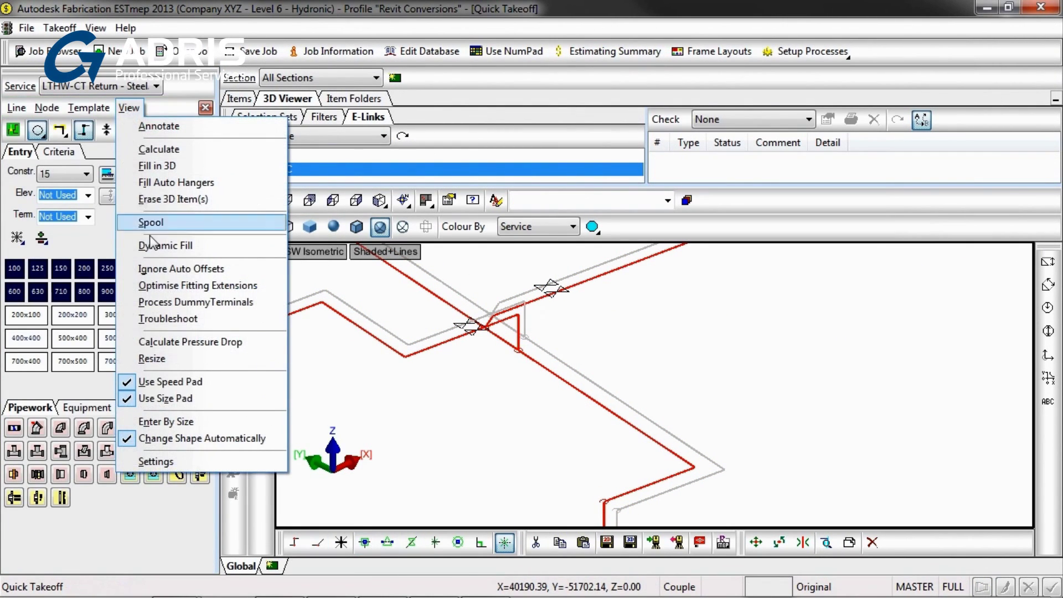
pyautogui.click(193, 357)
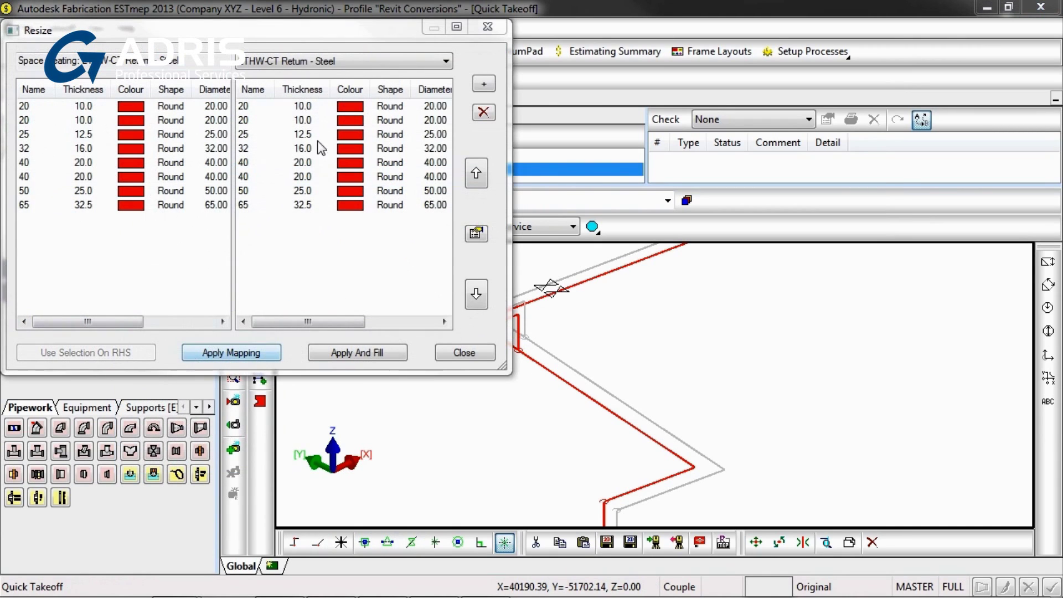
pyautogui.click(339, 65)
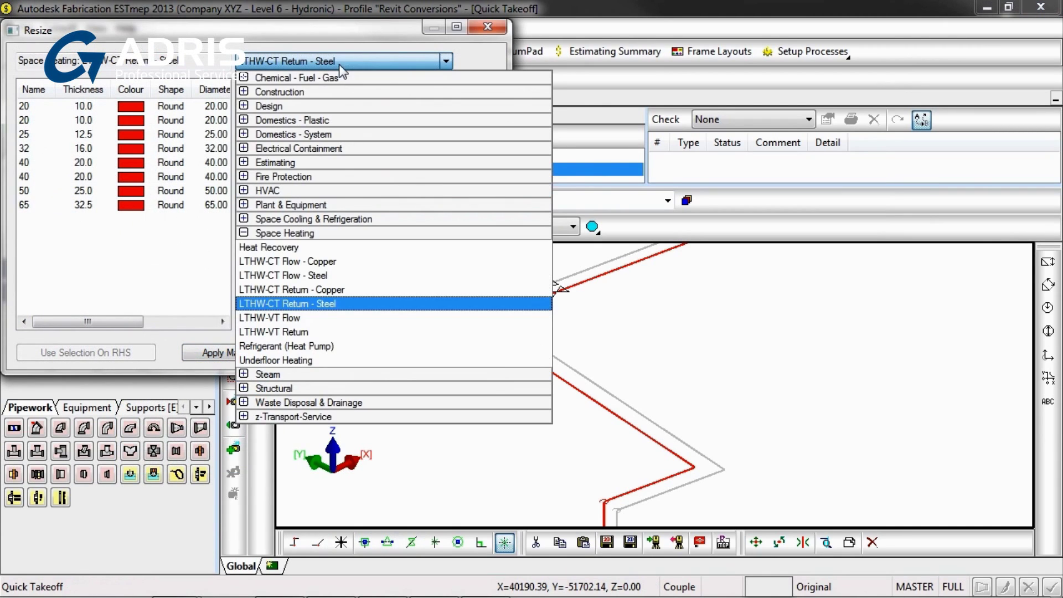
pyautogui.click(324, 290)
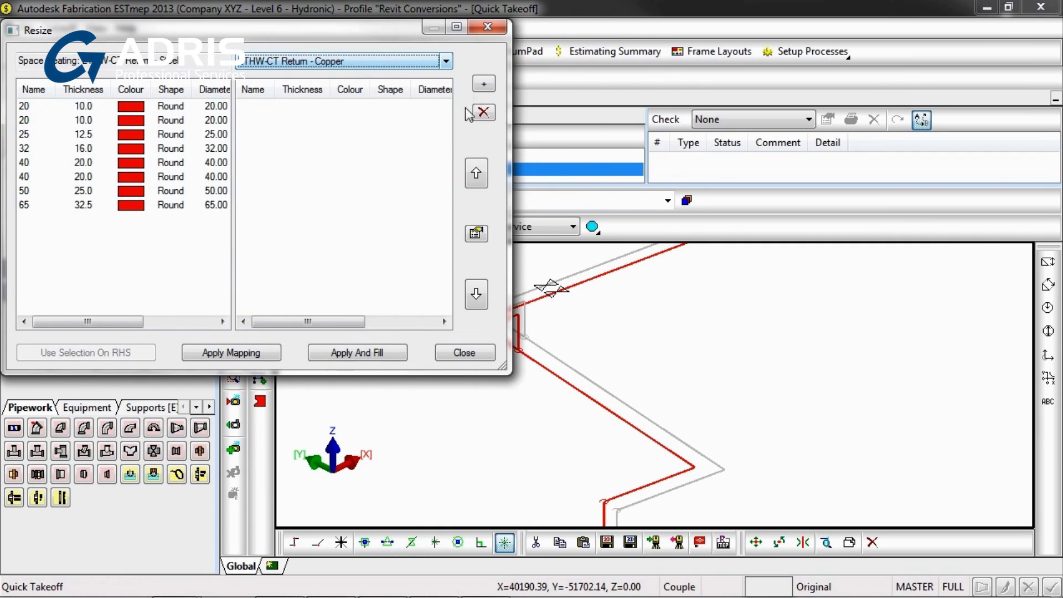
# Step: Map copper sizes 22, 22, 28 and 35 and apply them to the return pipework
pyautogui.click(483, 83)
pyautogui.click(498, 116)
pyautogui.click(492, 370)
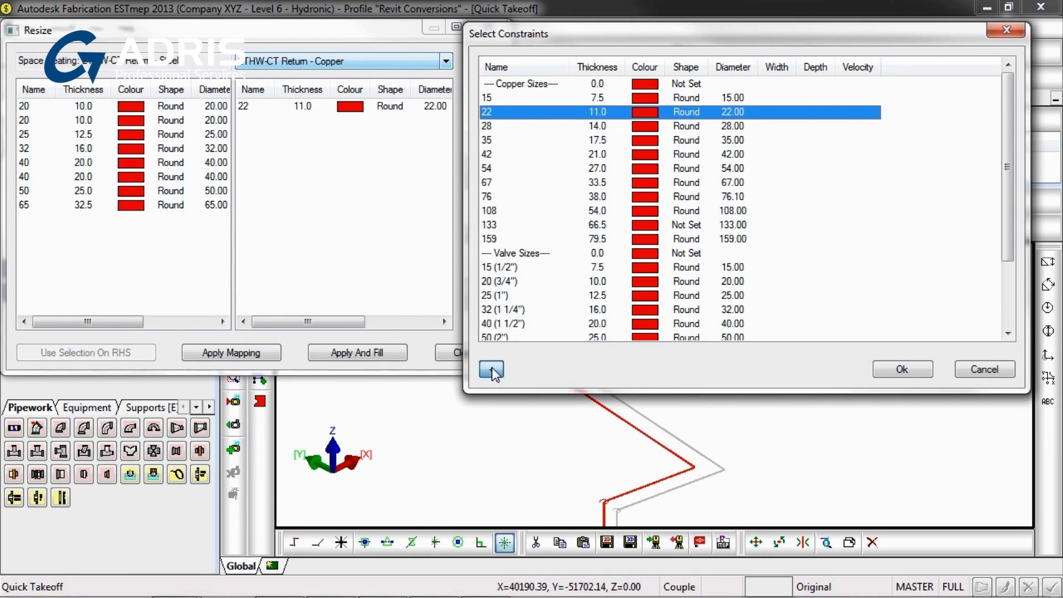
pyautogui.click(492, 371)
pyautogui.click(501, 127)
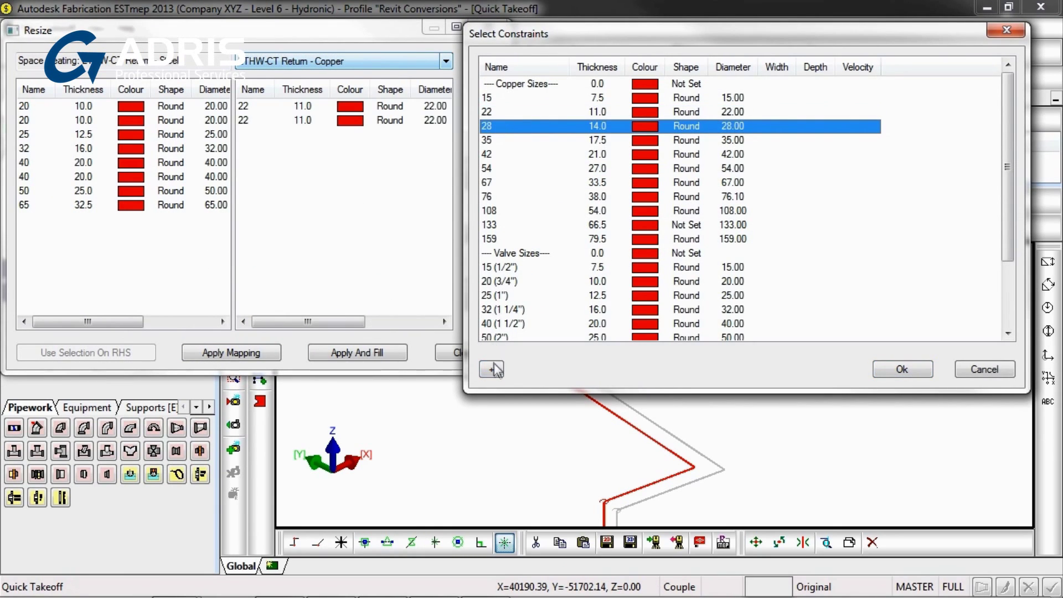
pyautogui.click(493, 370)
pyautogui.click(496, 141)
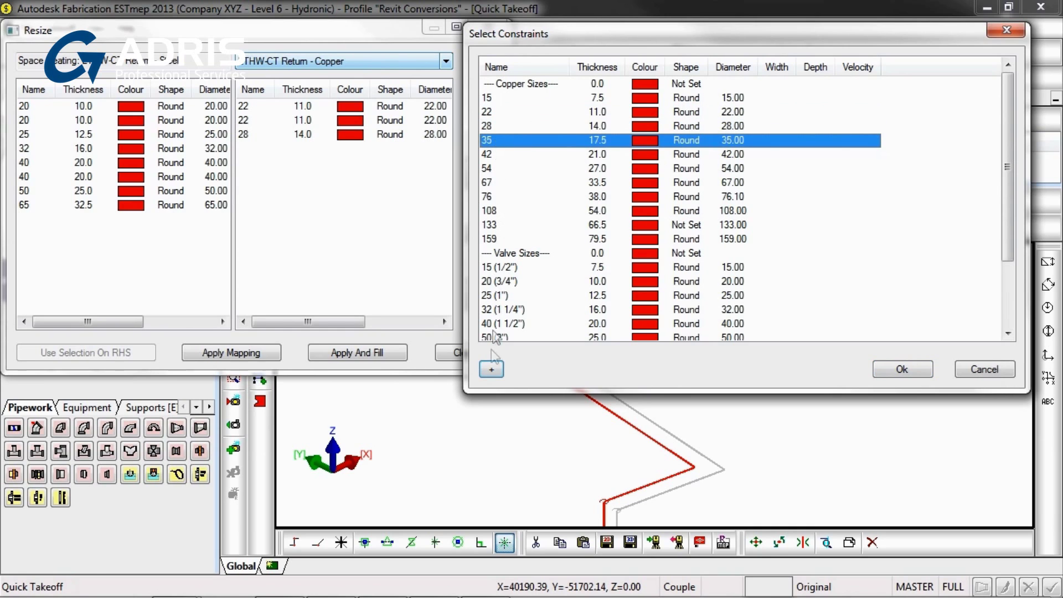
pyautogui.click(491, 369)
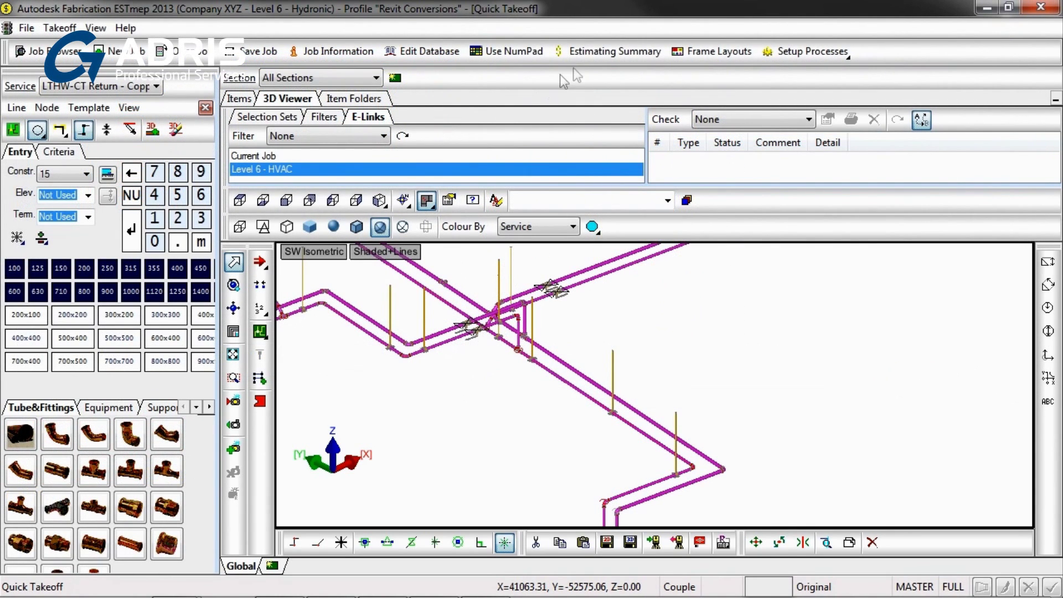
pyautogui.click(599, 52)
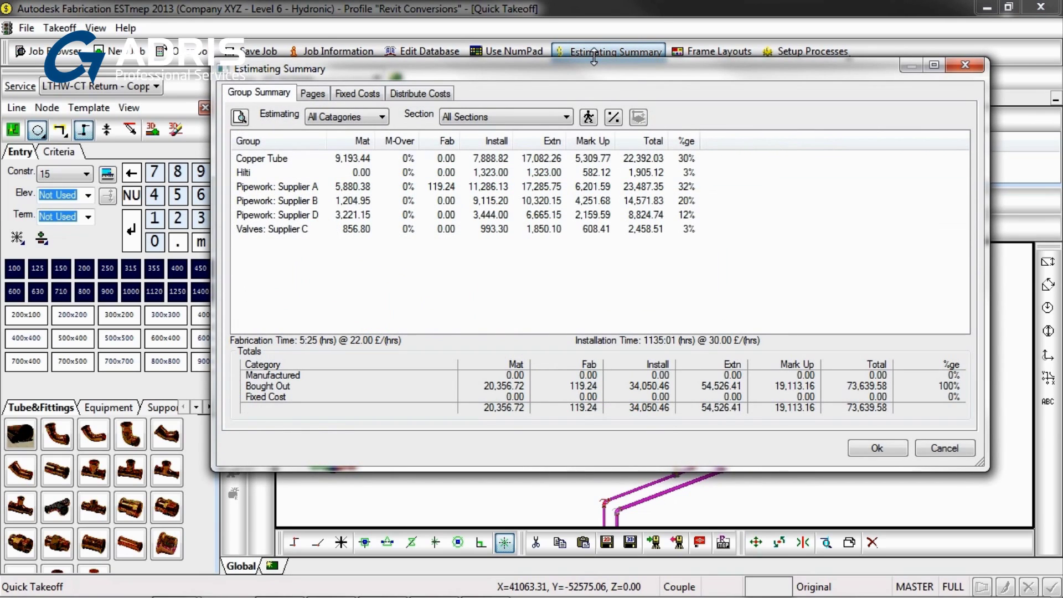
# Step: Review the Copper Tube cost group in the estimating summary
pyautogui.click(281, 164)
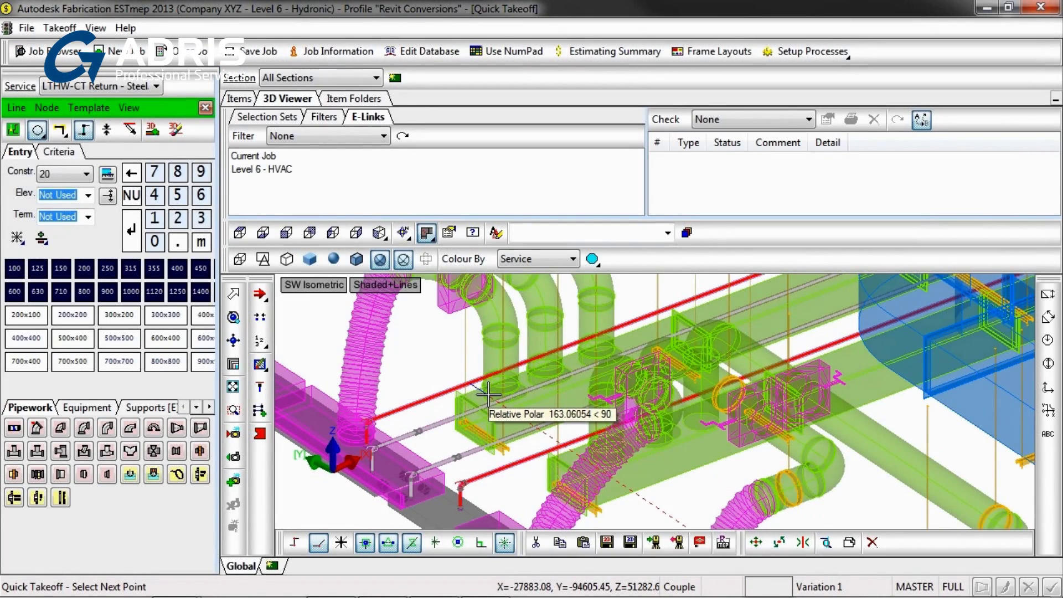
# Step: Finish the offset return route, delete the old straight segment, and fill it with solid pipework
pyautogui.click(649, 331)
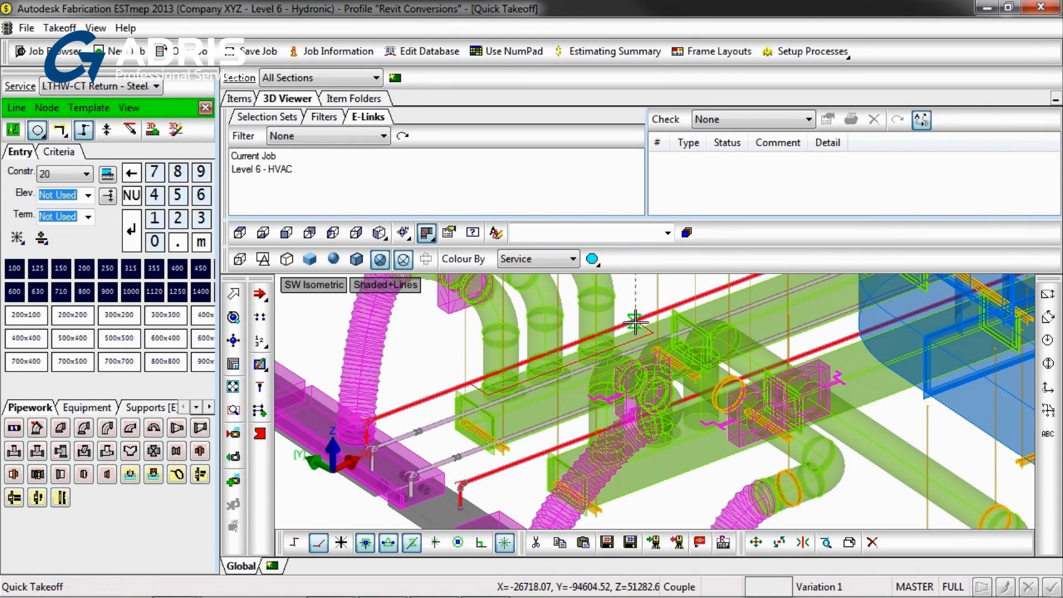
pyautogui.rightClick(635, 319)
pyautogui.click(16, 108)
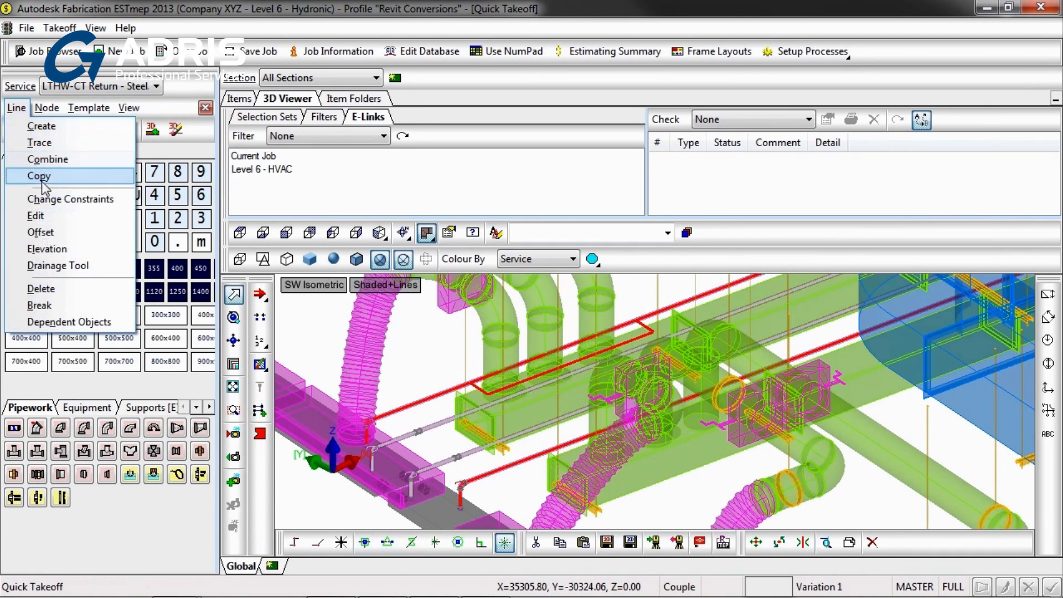
pyautogui.click(42, 288)
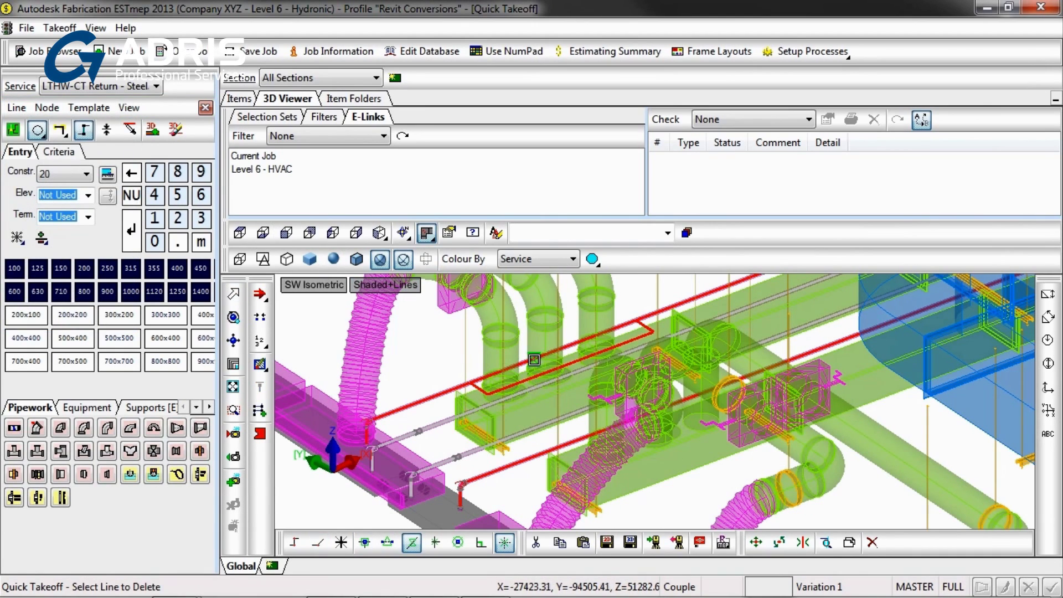
pyautogui.click(539, 368)
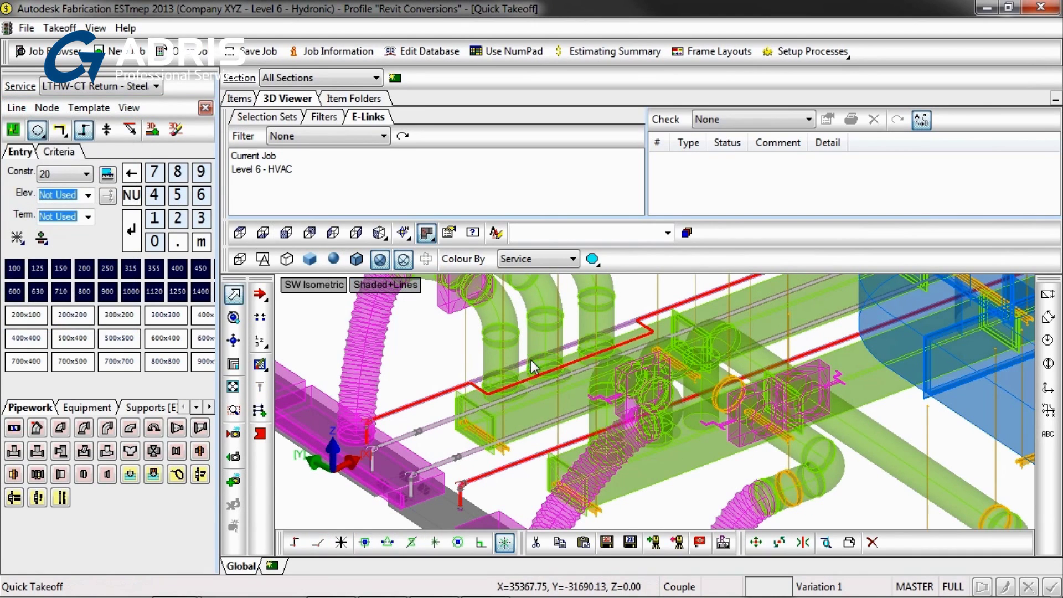
pyautogui.click(152, 130)
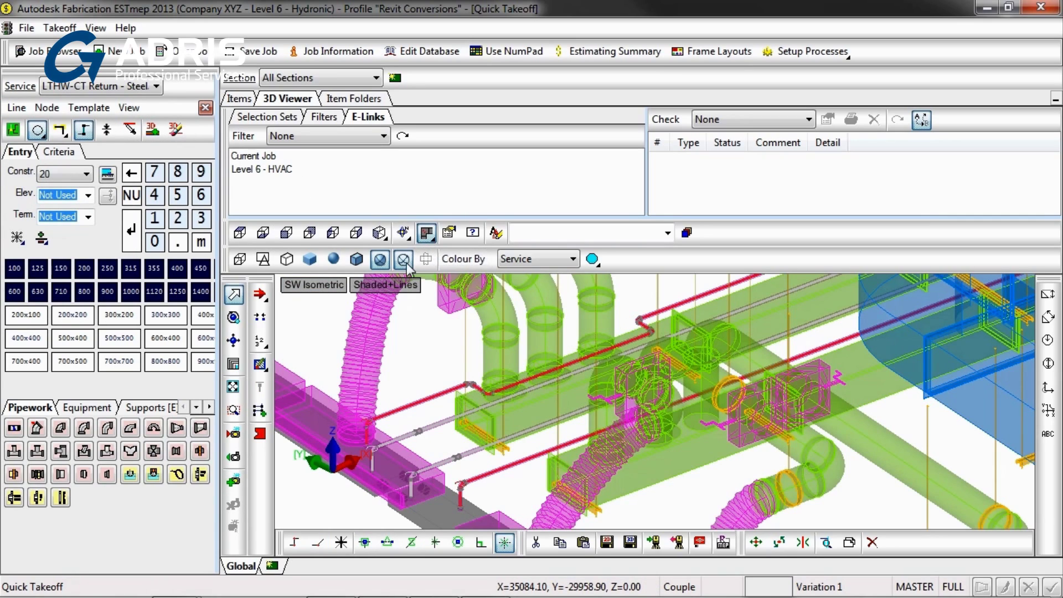
pyautogui.click(403, 258)
pyautogui.scroll(1, 507, 413)
pyautogui.scroll(1, 525, 370)
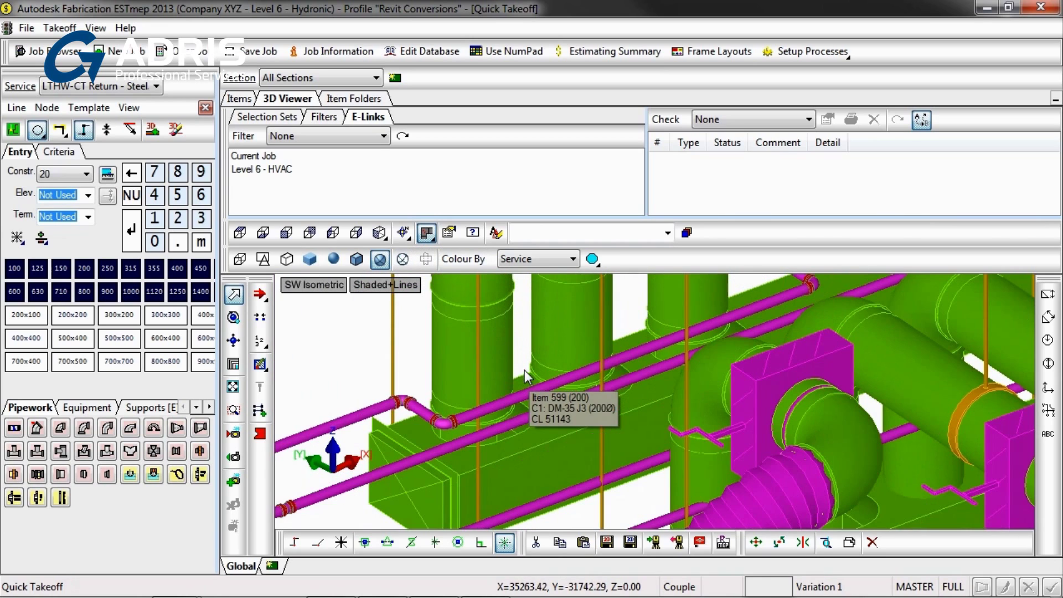
pyautogui.scroll(1, 555, 363)
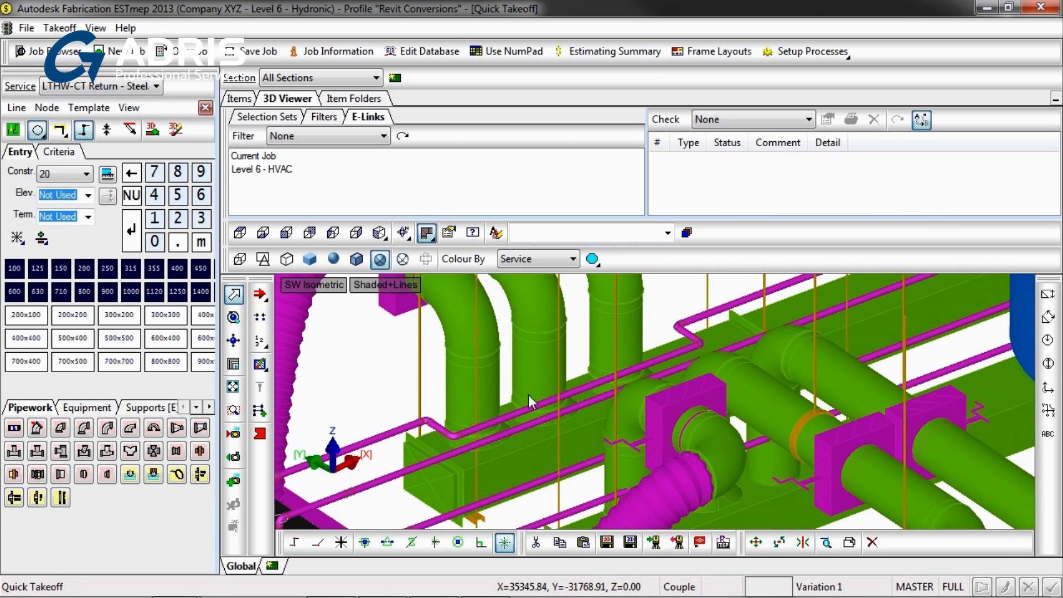
# Step: Review Variation 1's omitted and added items on the Job Information Variations tab
pyautogui.click(338, 53)
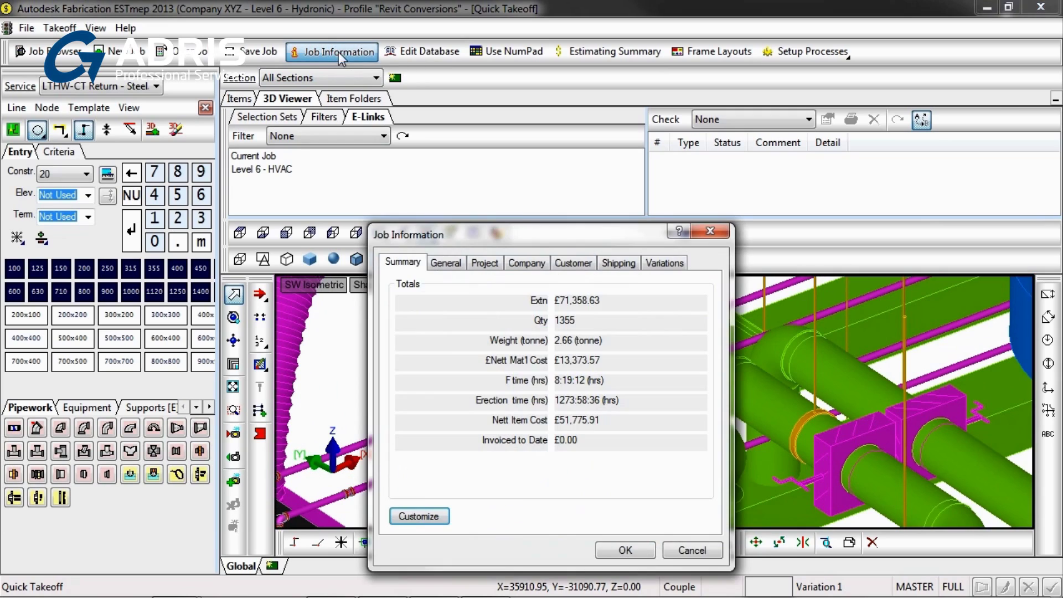
pyautogui.click(656, 264)
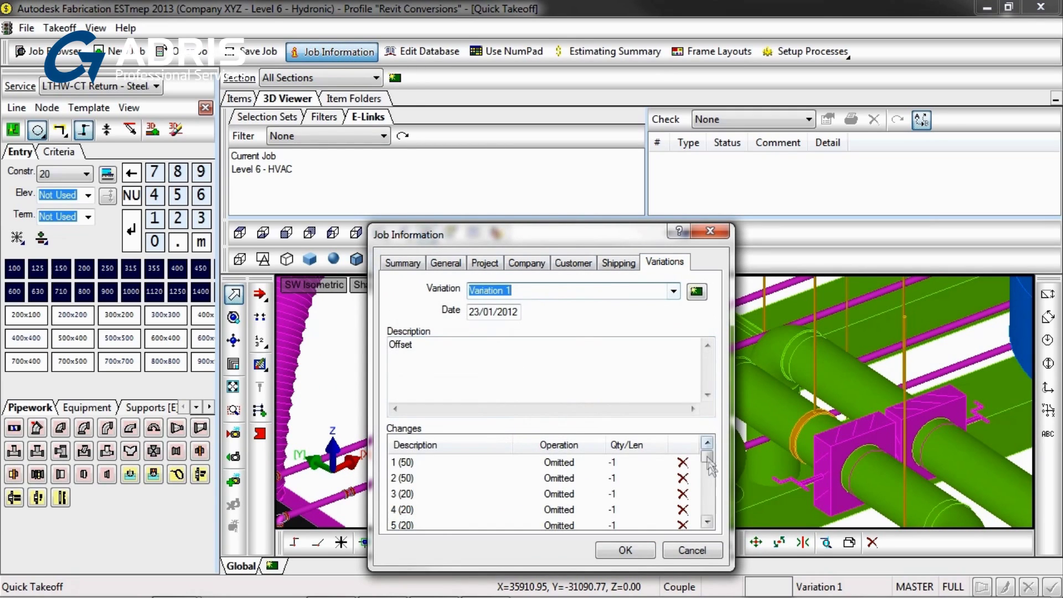
pyautogui.moveTo(708, 455); pyautogui.dragTo(712, 508)
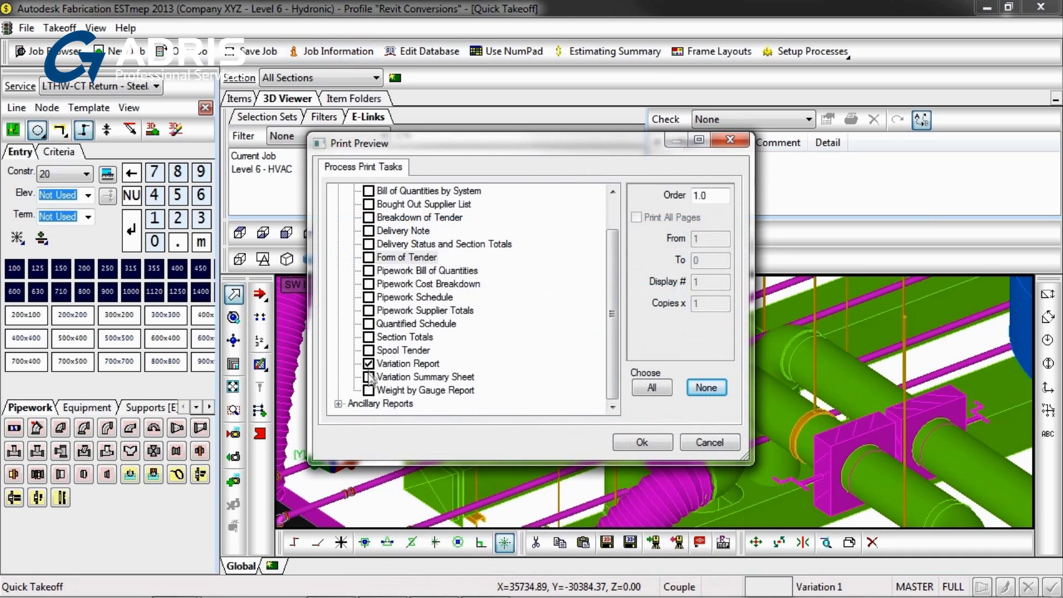
# Step: Preview the Variation Report for Variation 1 and enlarge its page for reading
pyautogui.click(640, 443)
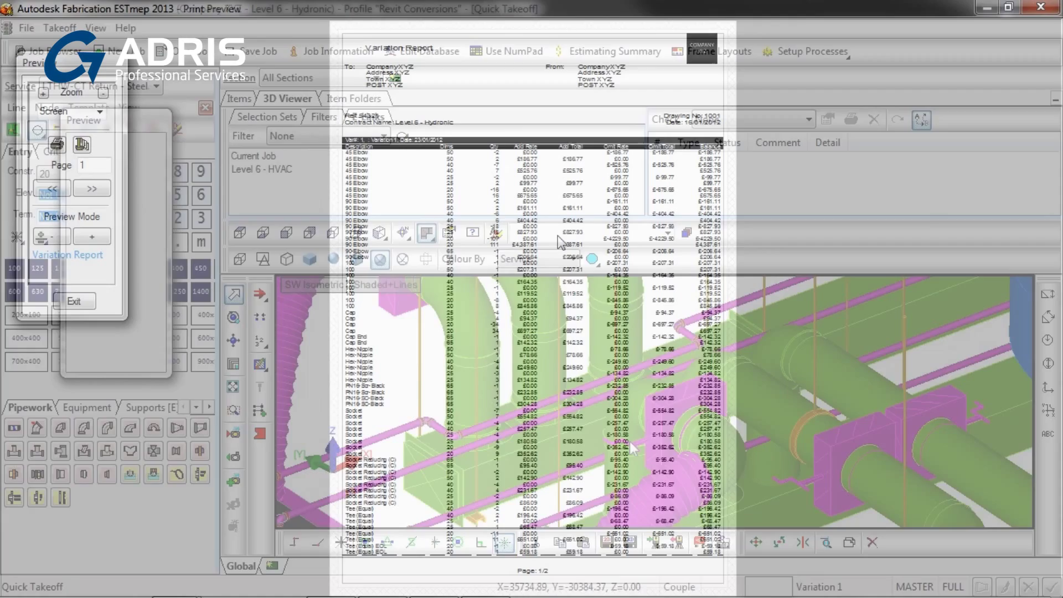
pyautogui.click(550, 222)
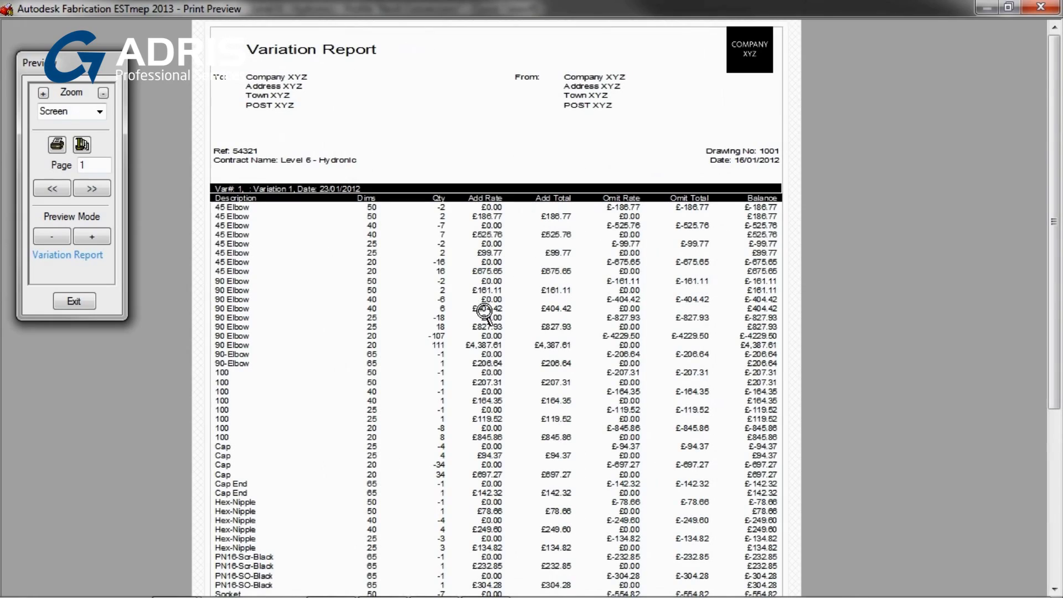